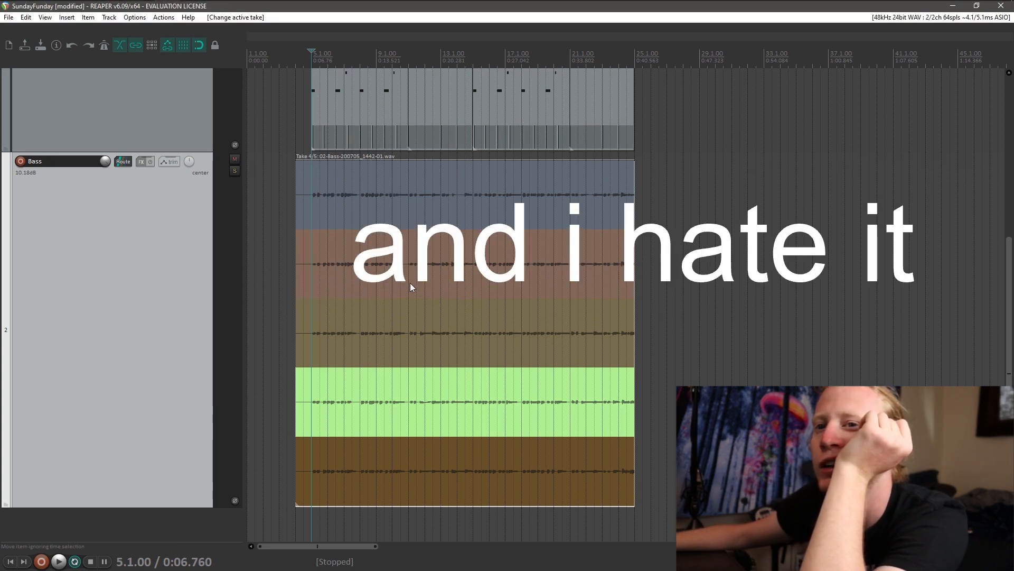
pyautogui.press('`')
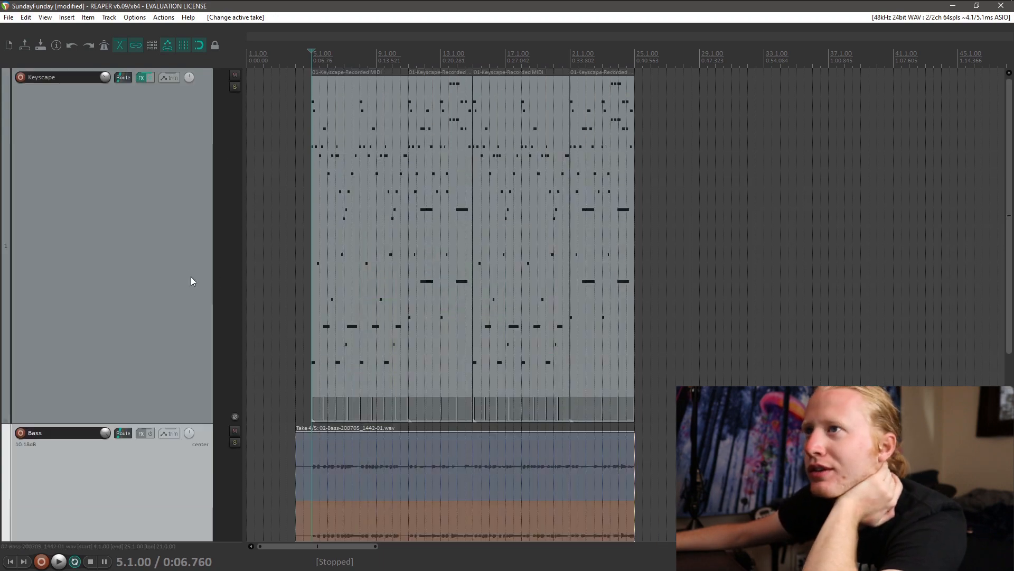
pyautogui.press('`')
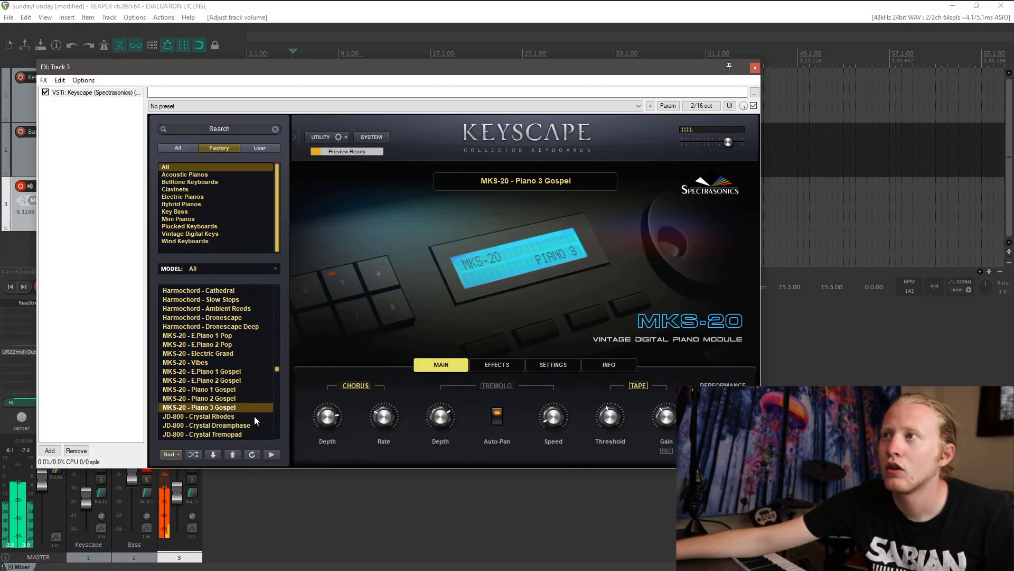
# - Audition Keyscape factory patches on track 3, from the MKS-20 pianos through to the Vintage Vibe EP sounds such as Drive Wah
pyautogui.scroll(-3, 211, 343)
pyautogui.click(213, 345)
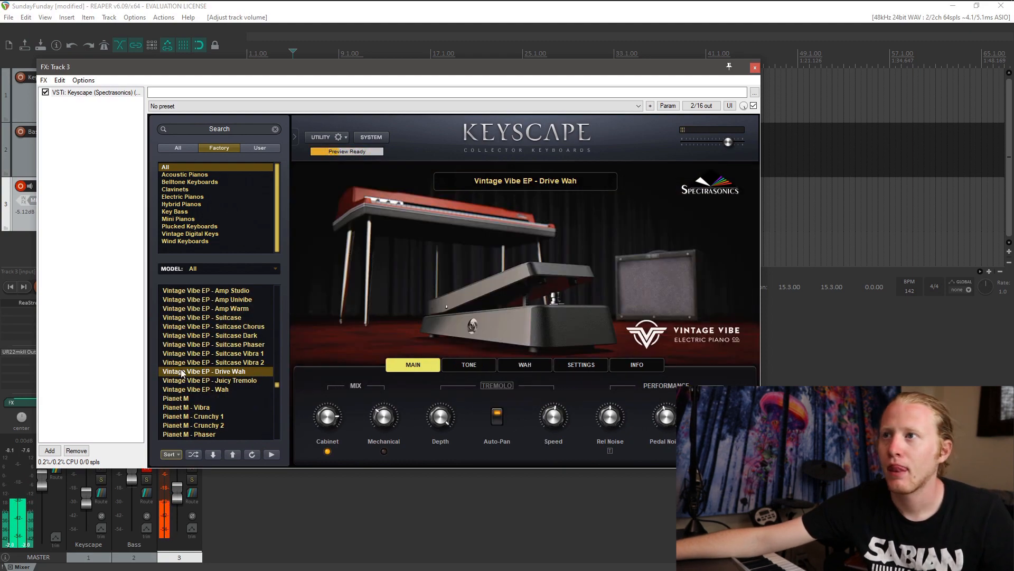
pyautogui.scroll(-10, 227, 395)
pyautogui.click(204, 354)
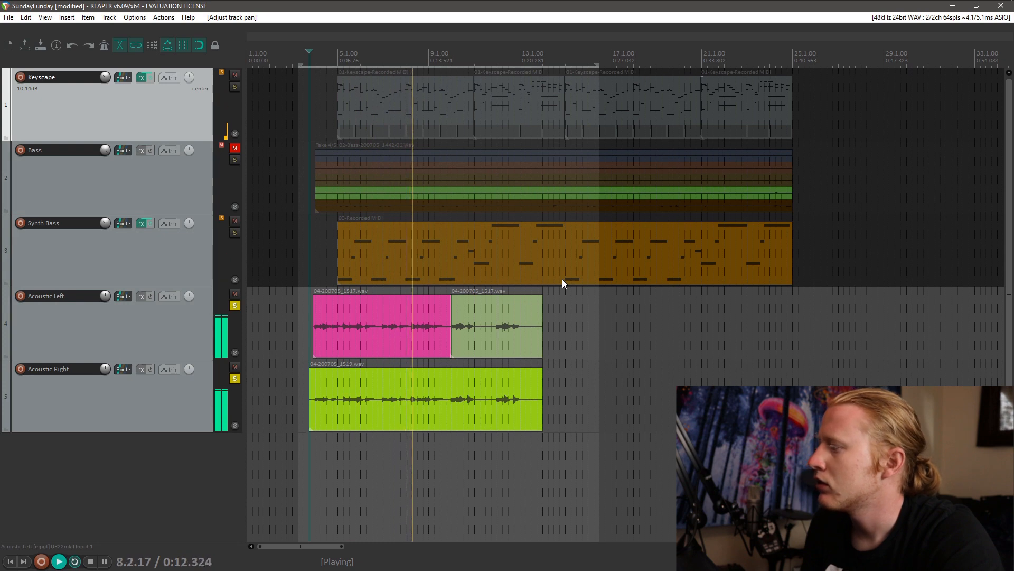
# - Pan the Acoustic Left track 100% left and the Acoustic Right track 100% right, and play back the soloed pair
pyautogui.press('space')
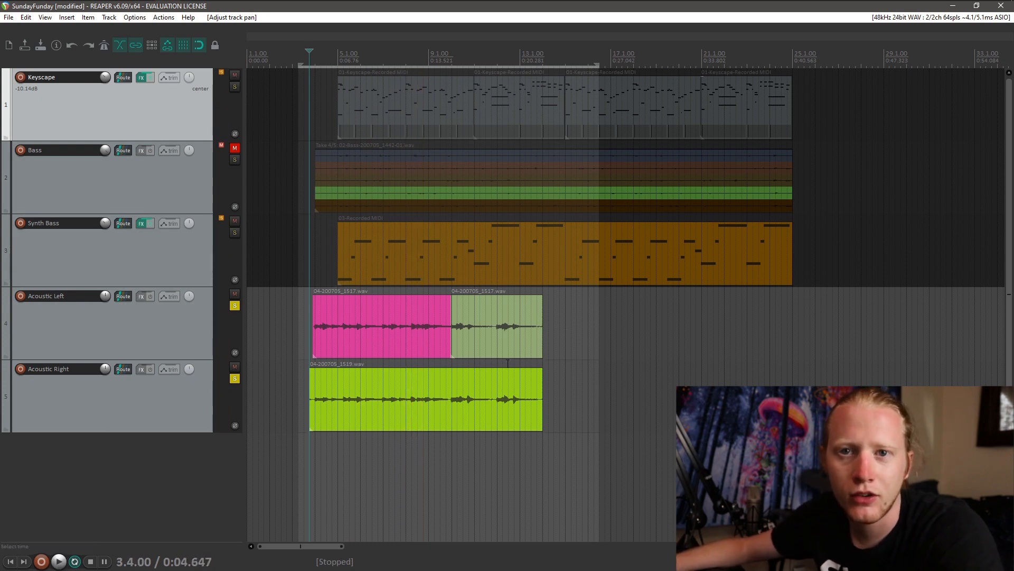
pyautogui.moveTo(186, 296); pyautogui.dragTo(186, 317)
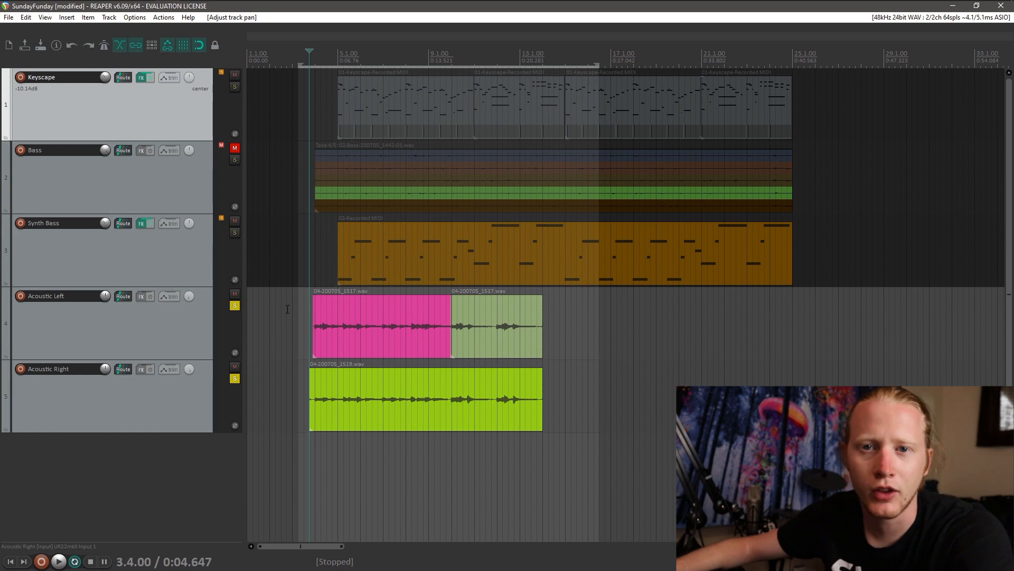
pyautogui.press('space')
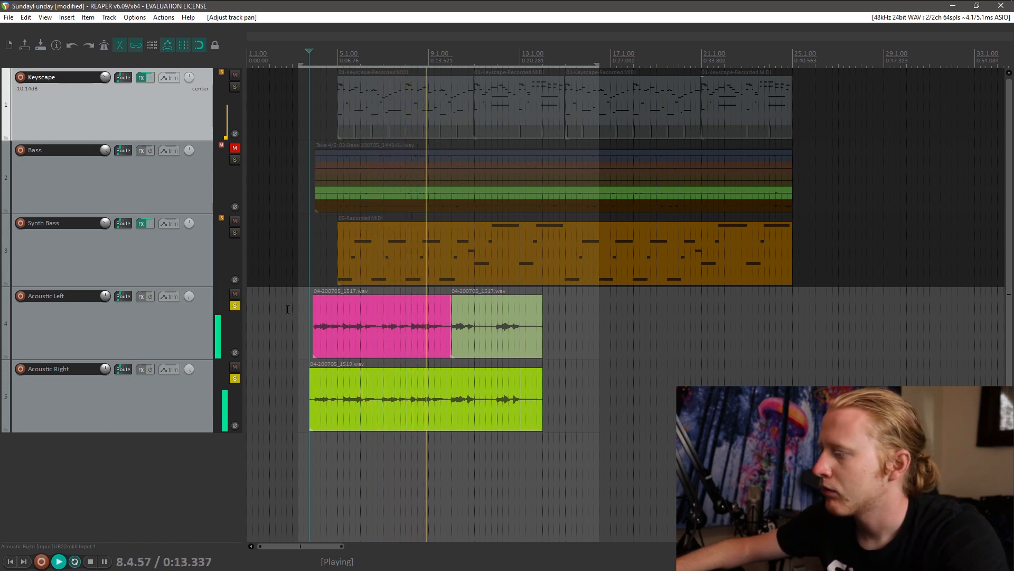
pyautogui.press('space')
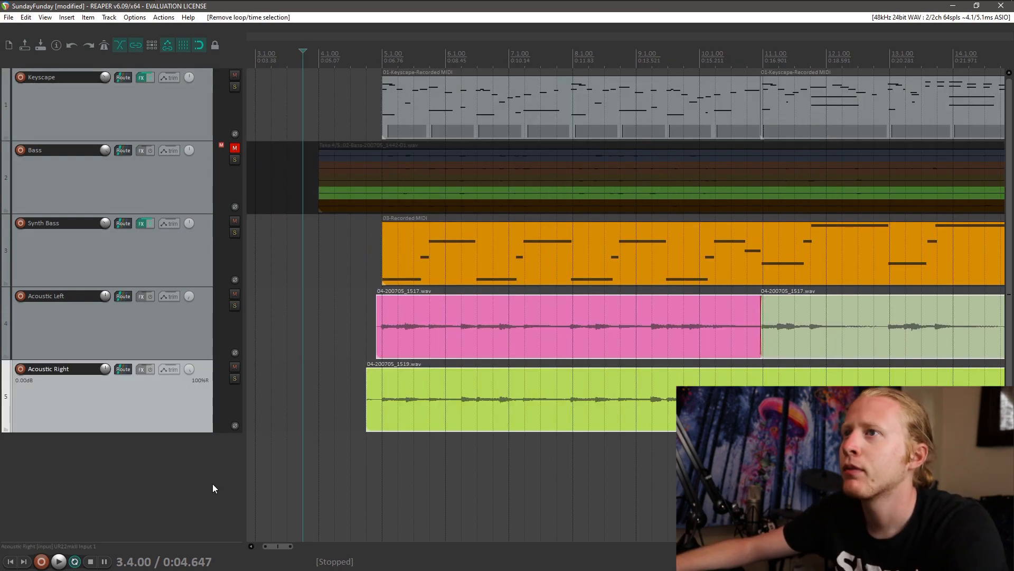
# - Add a new track directly above Acoustic Left and name it Acoustic
pyautogui.click(144, 348)
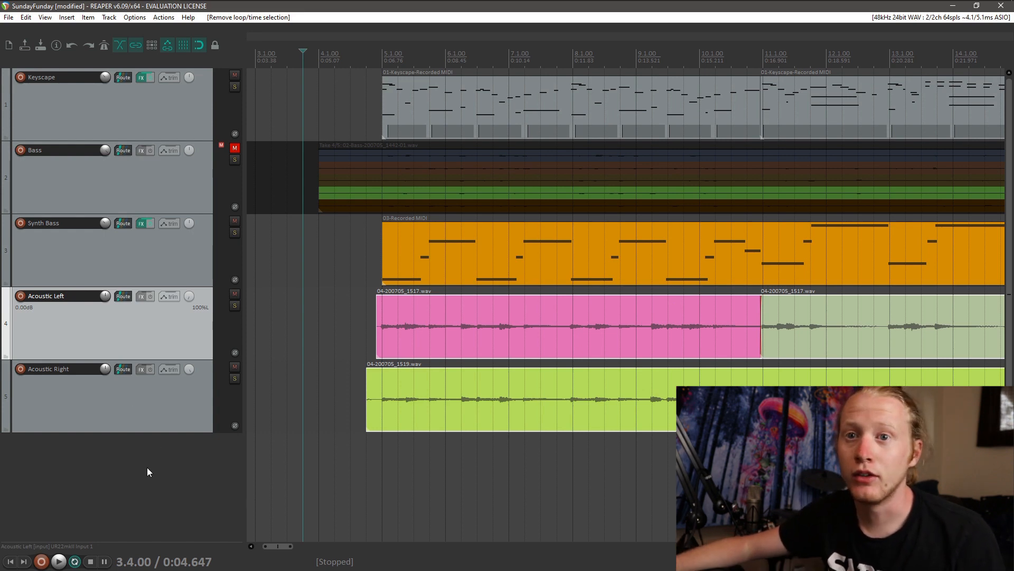
pyautogui.click(135, 457)
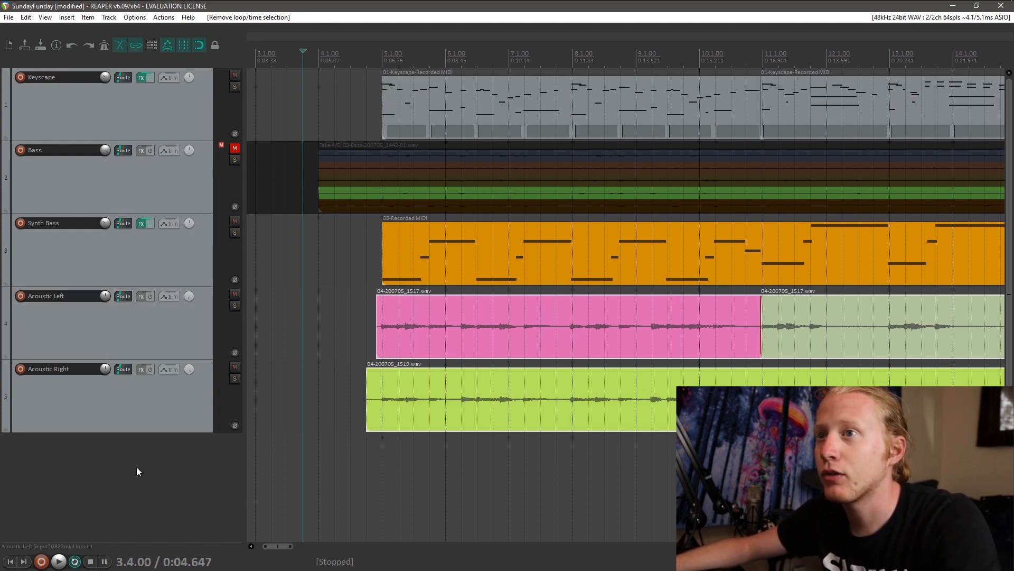
pyautogui.doubleClick(136, 467)
pyautogui.moveTo(148, 486); pyautogui.dragTo(137, 290)
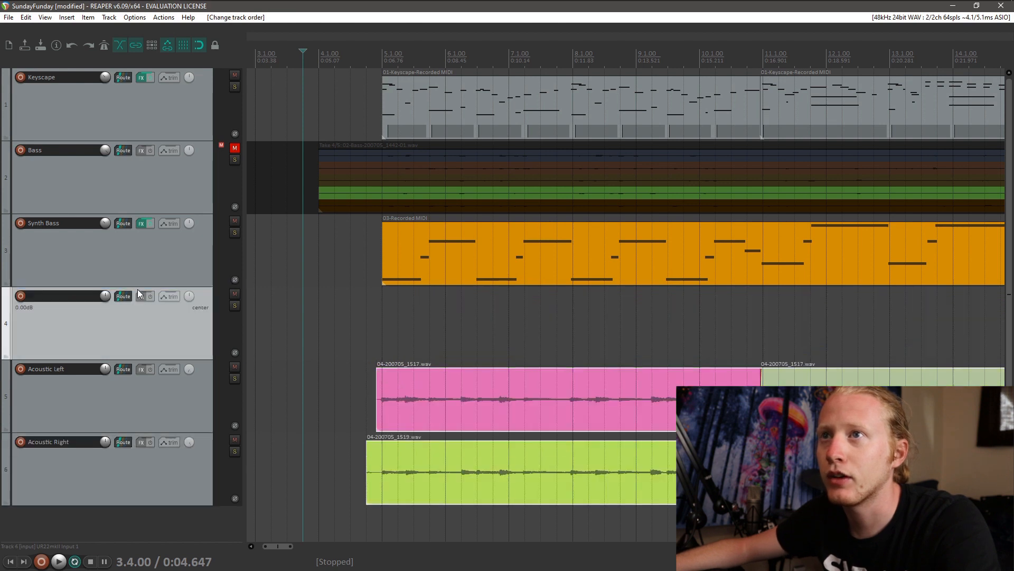
pyautogui.doubleClick(83, 297)
pyautogui.write('A')
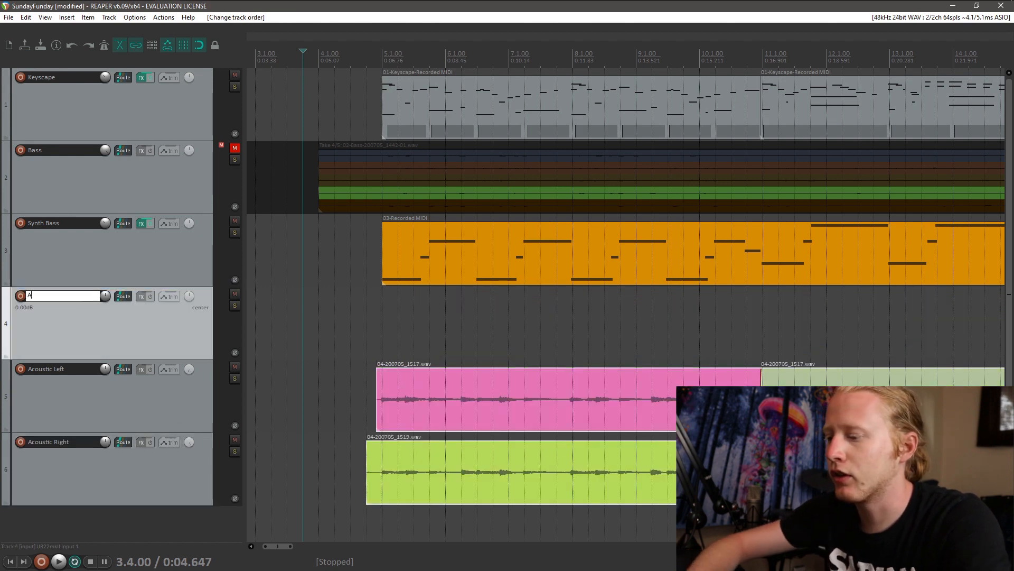
pyautogui.write('coustic')
pyautogui.press('Return')
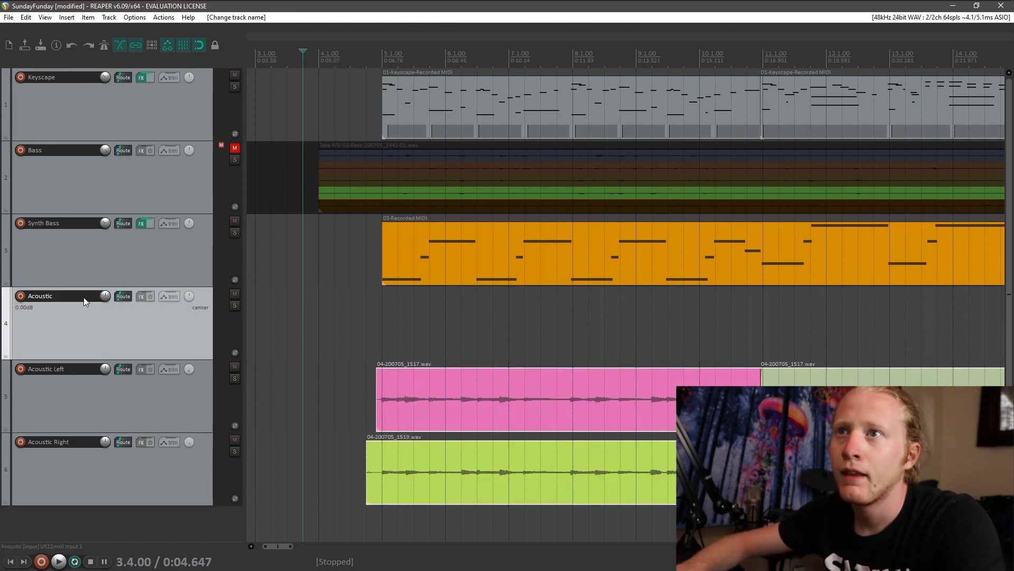
# - Nest the Acoustic Left and Acoustic Right tracks as children of the Acoustic track, with Acoustic Right first
pyautogui.moveTo(91, 386); pyautogui.dragTo(152, 349)
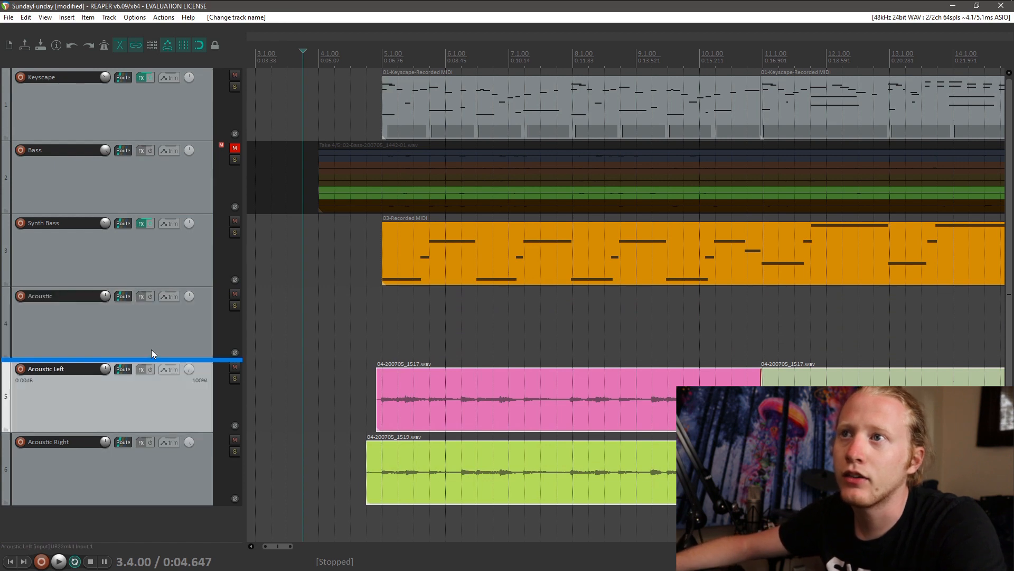
pyautogui.moveTo(232, 319); pyautogui.dragTo(248, 312)
pyautogui.moveTo(155, 464); pyautogui.dragTo(261, 389)
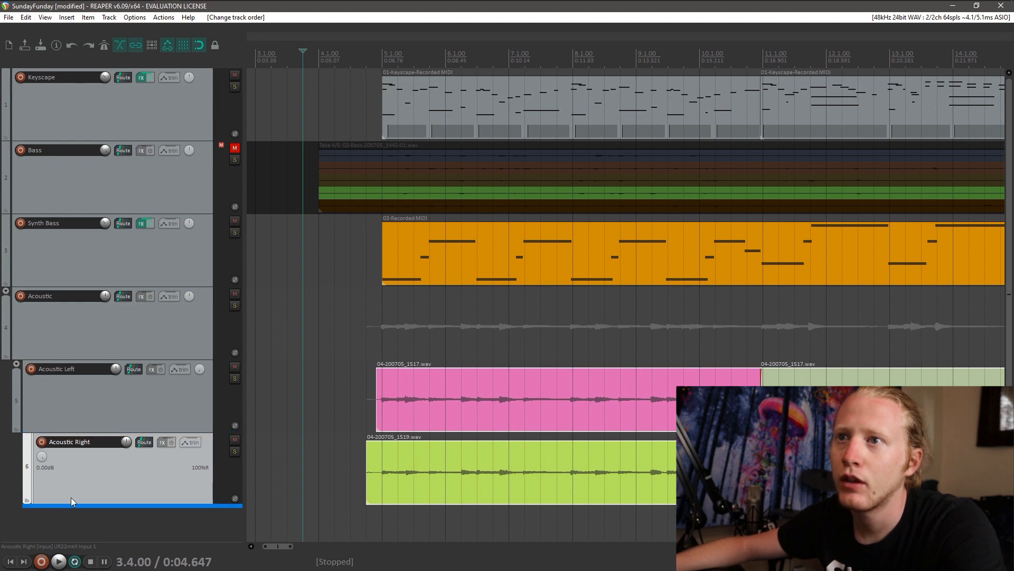
pyautogui.moveTo(11, 406); pyautogui.dragTo(37, 340)
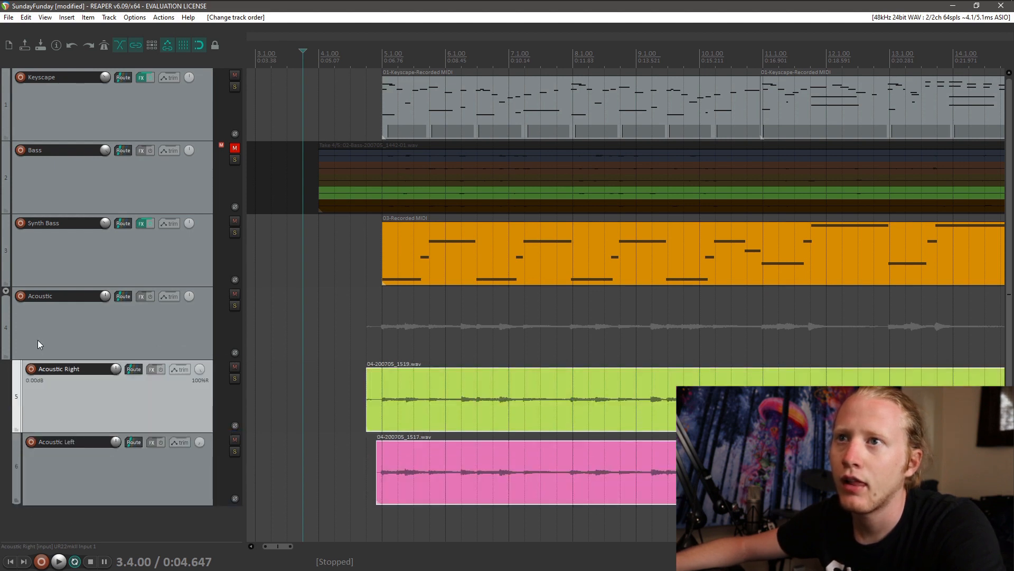
# - Show the mixer and select the Acoustic folder track there after checking its child tracks
pyautogui.hotkey('ctrl', 'm')
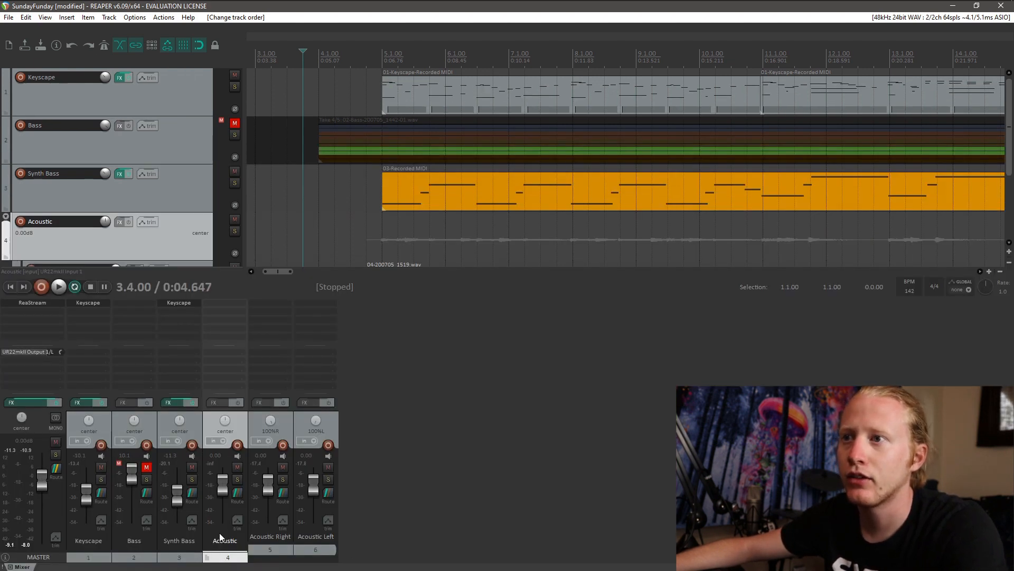
pyautogui.click(275, 540)
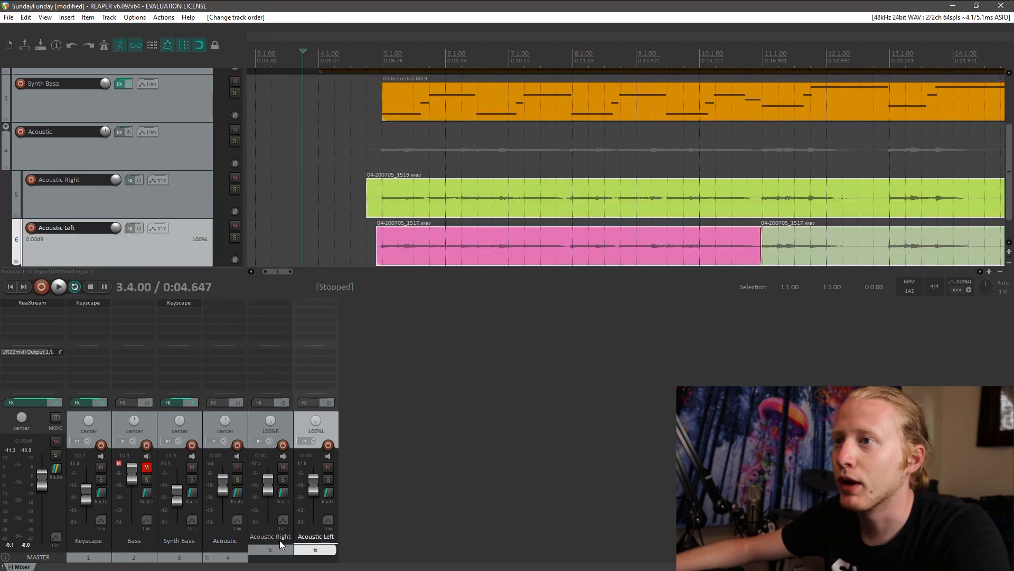
pyautogui.click(246, 541)
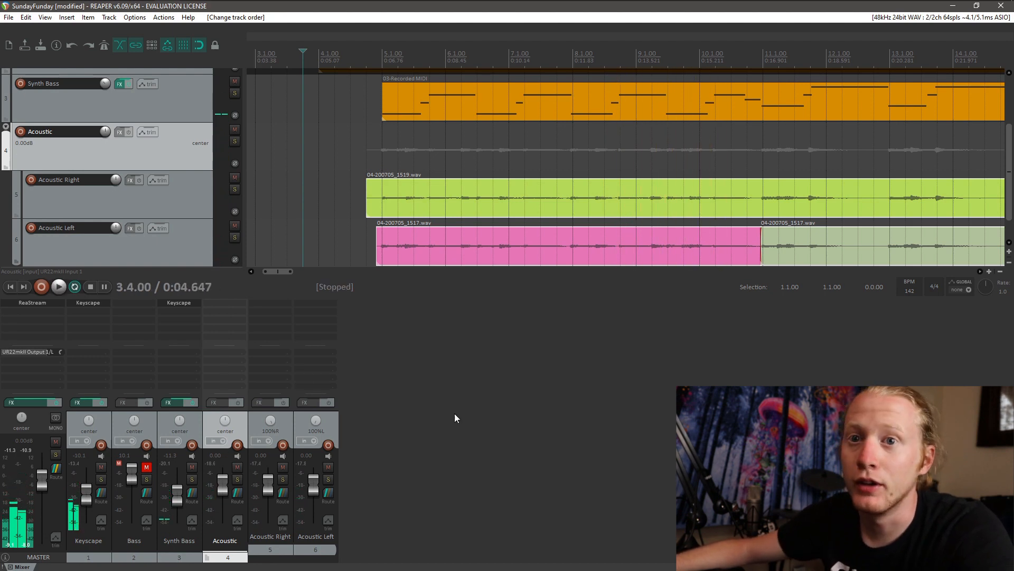
# - Insert ReaEQ on the Acoustic folder with a 1.0 dB high shelf at 3755.2 Hz, and raise the folder's volume to +4.41 dB
pyautogui.click(229, 306)
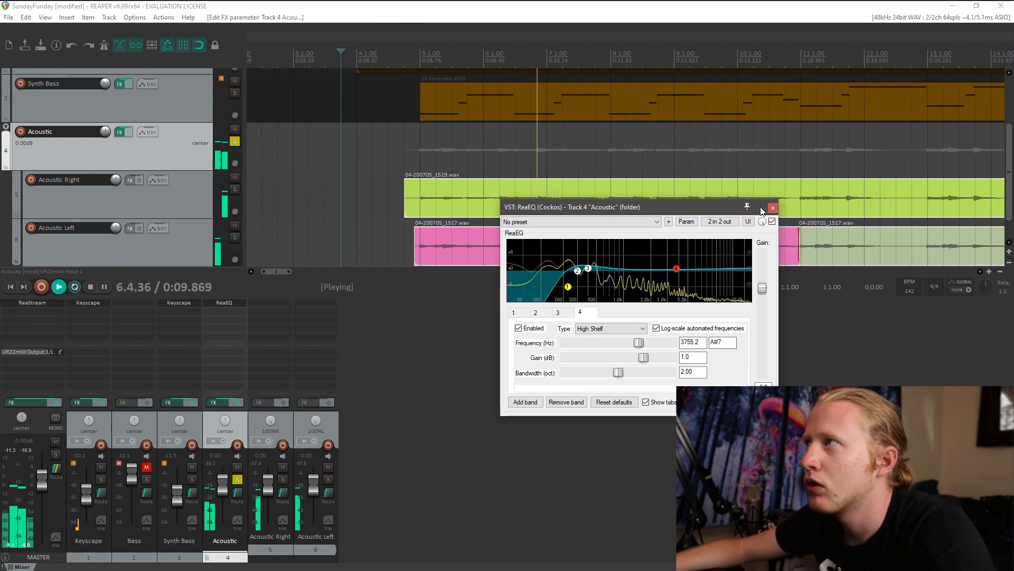
pyautogui.press('Escape')
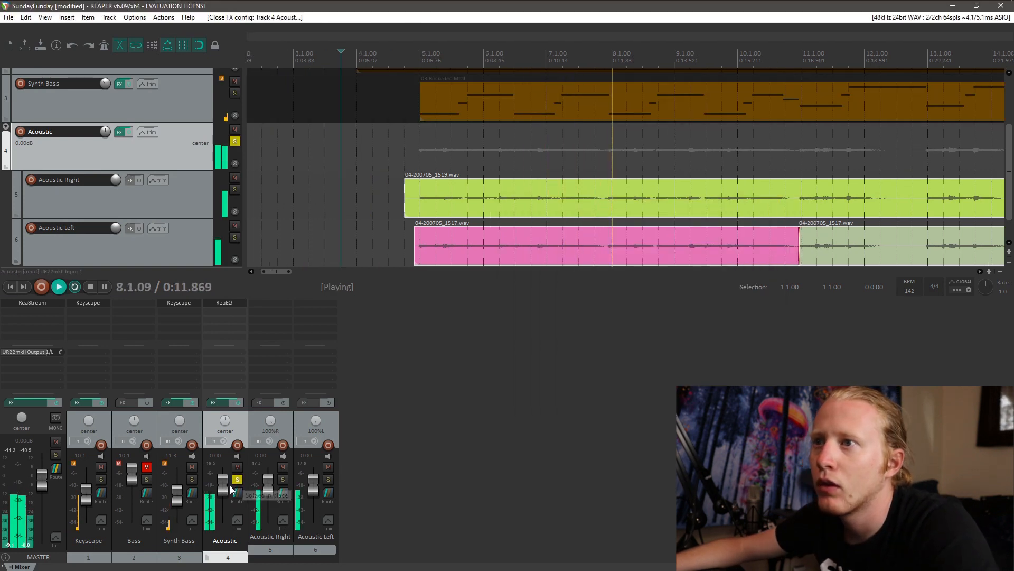
pyautogui.moveTo(225, 486); pyautogui.dragTo(254, 483)
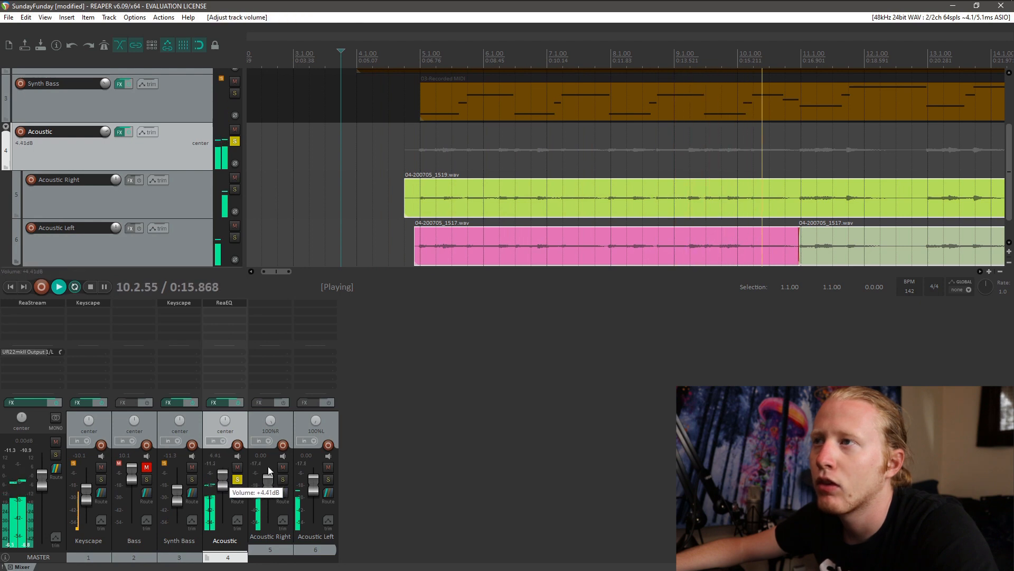
pyautogui.press('space')
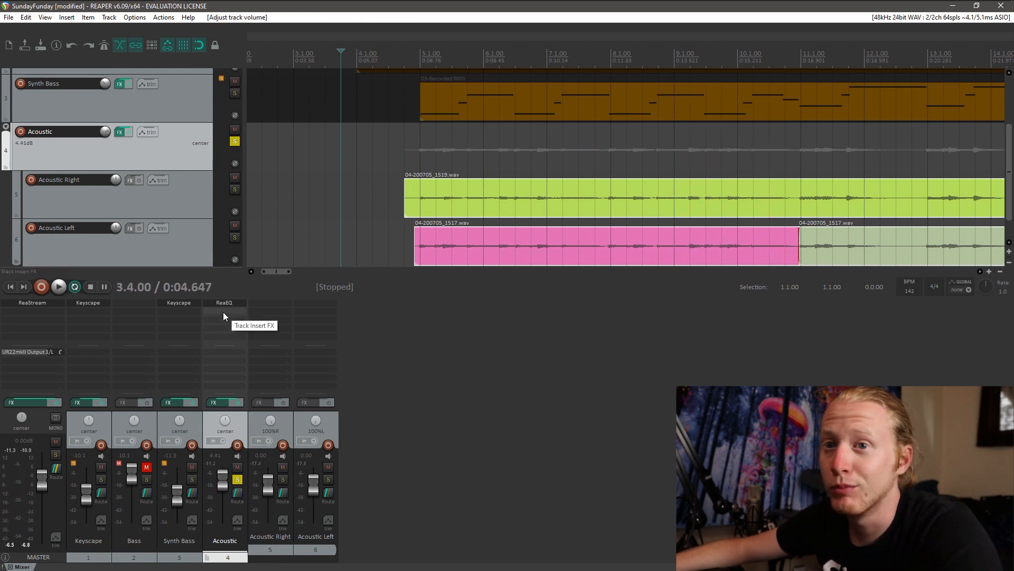
# - Add the TAL Reverb II plugin after ReaEQ on the Acoustic folder track and move its window clear of the mixer strips
pyautogui.doubleClick(223, 313)
pyautogui.moveTo(309, 35); pyautogui.dragTo(537, 189)
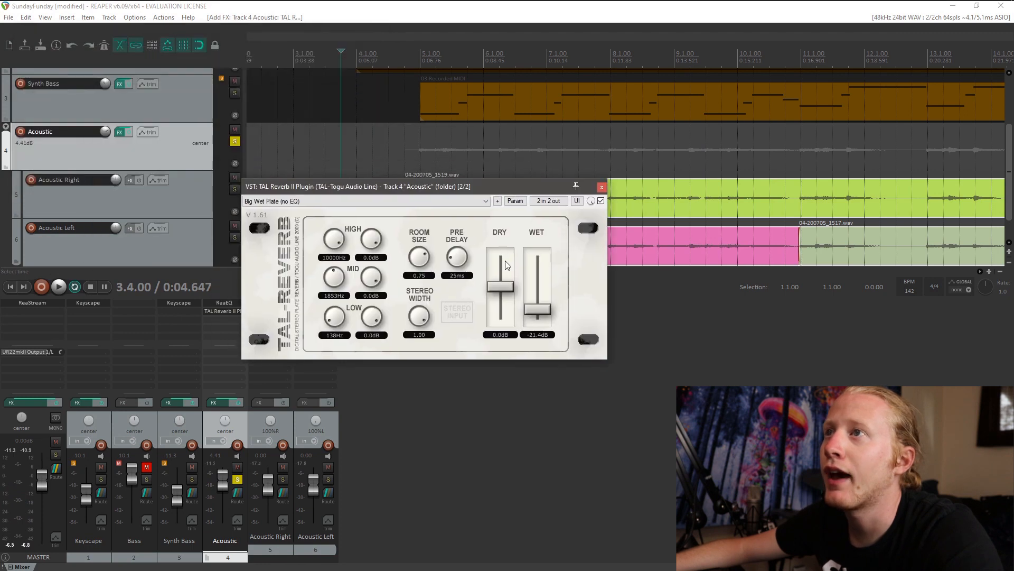